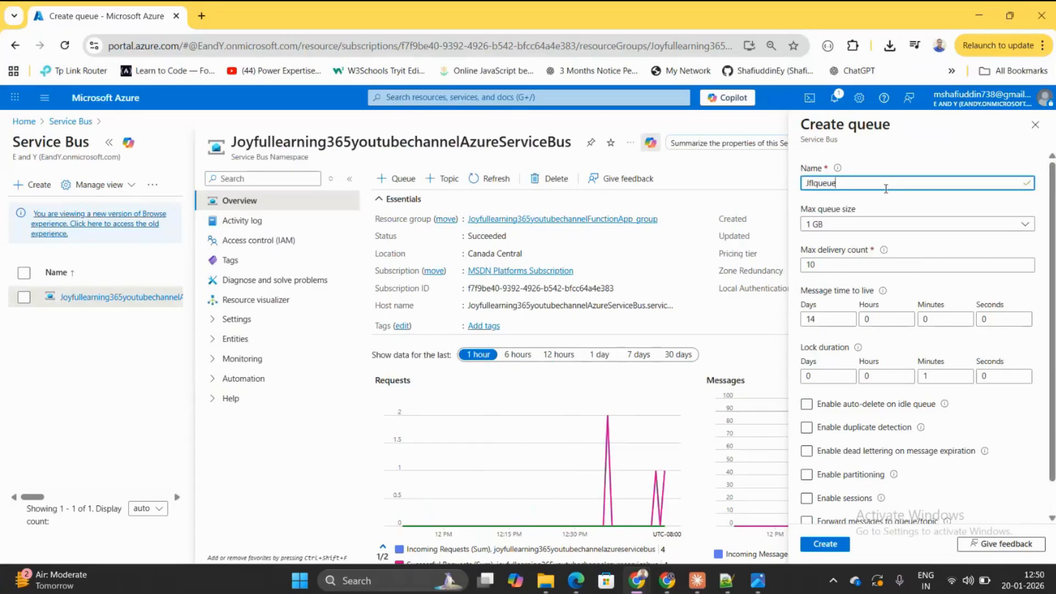
Step: Choose 1 GB as the maximum size of the new queue Jflqueue
{"action": "left_click", "coordinate": [900, 214]}
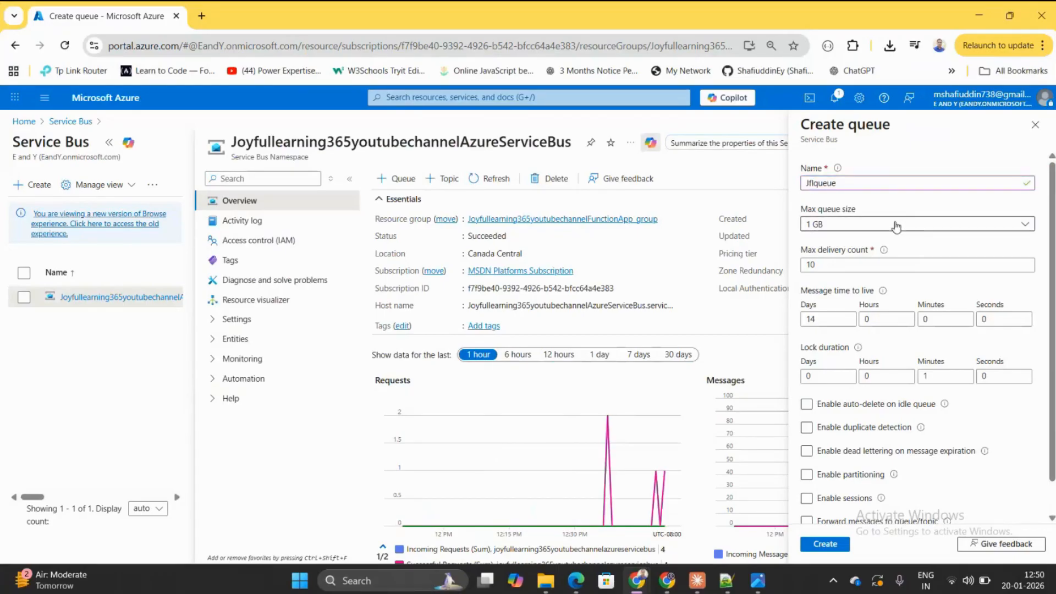
{"action": "left_click", "coordinate": [897, 224]}
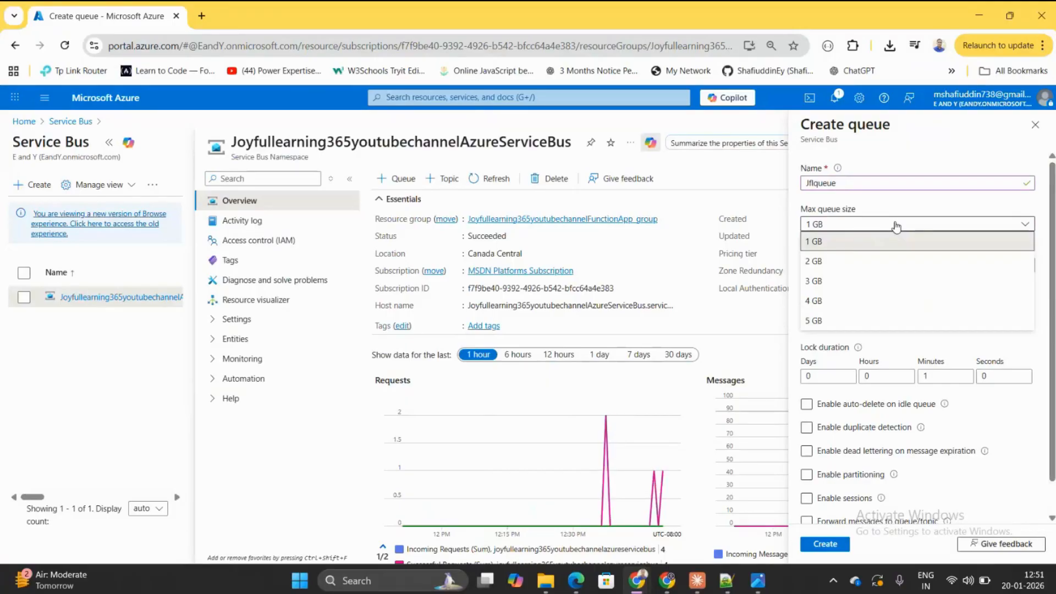
{"action": "left_click", "coordinate": [867, 245]}
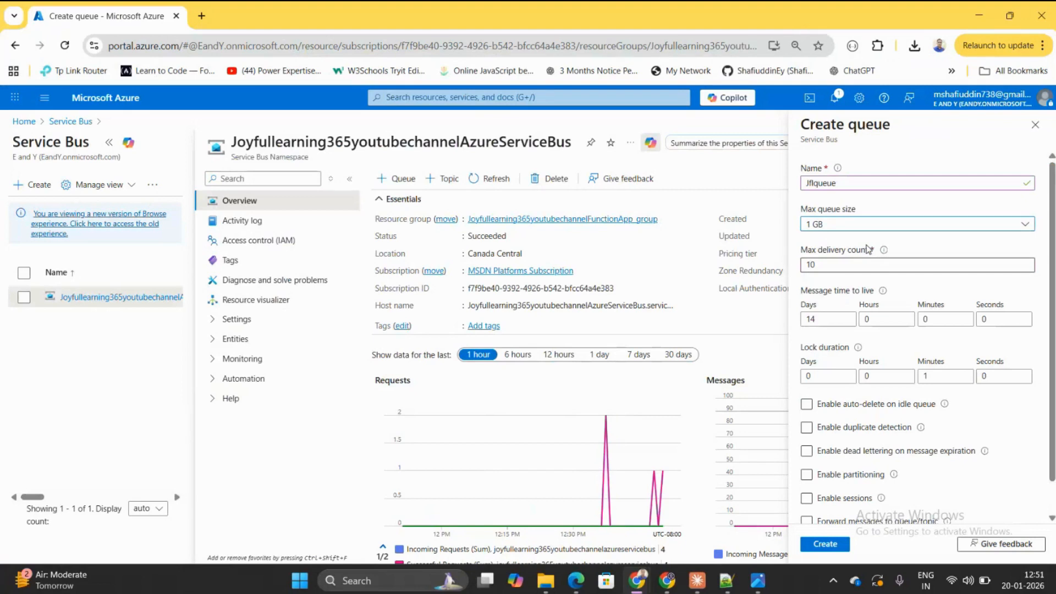
{"action": "left_click", "coordinate": [852, 226]}
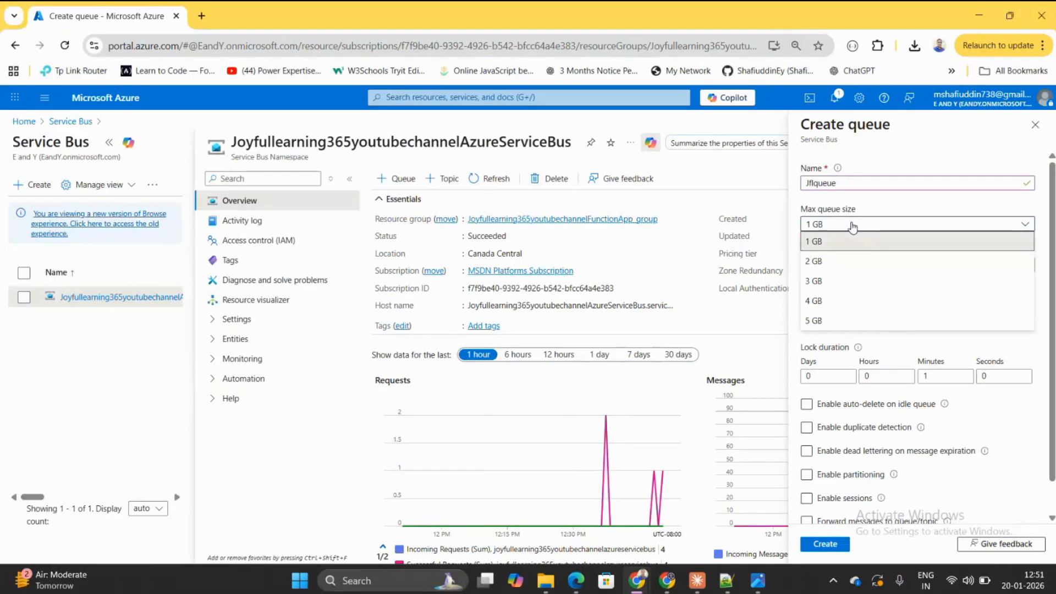
{"action": "left_click", "coordinate": [852, 226]}
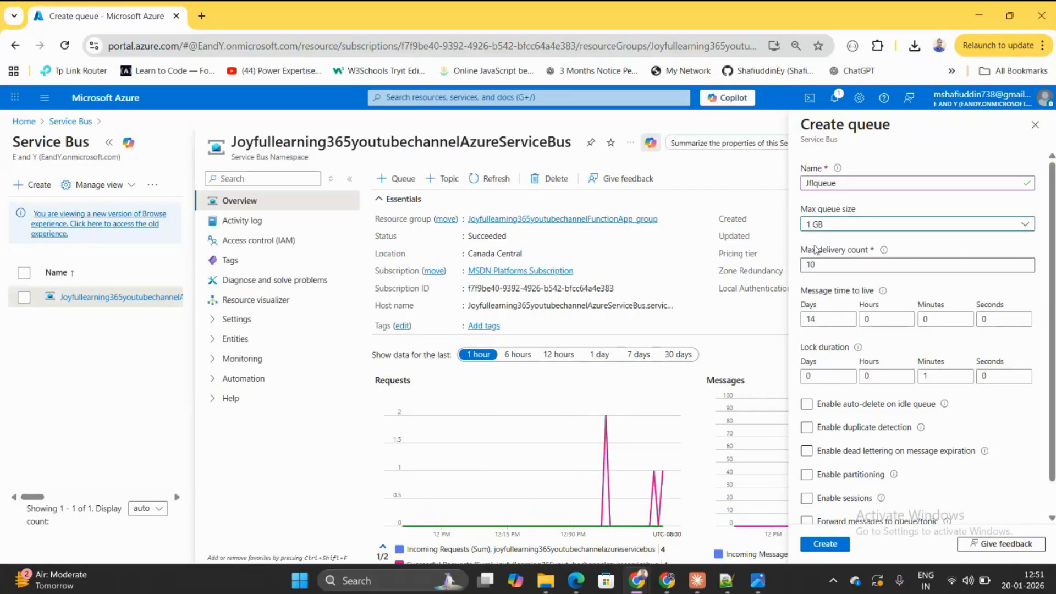
Step: Set the queue's maximum delivery count to 10
{"action": "mouse_move", "coordinate": [883, 252]}
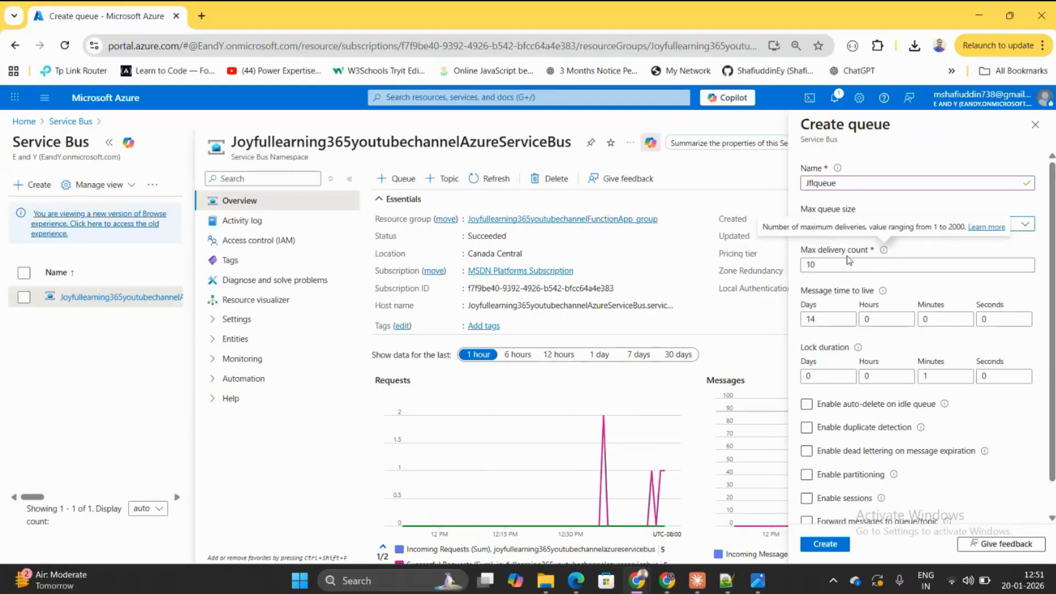
{"action": "left_click", "coordinate": [832, 265]}
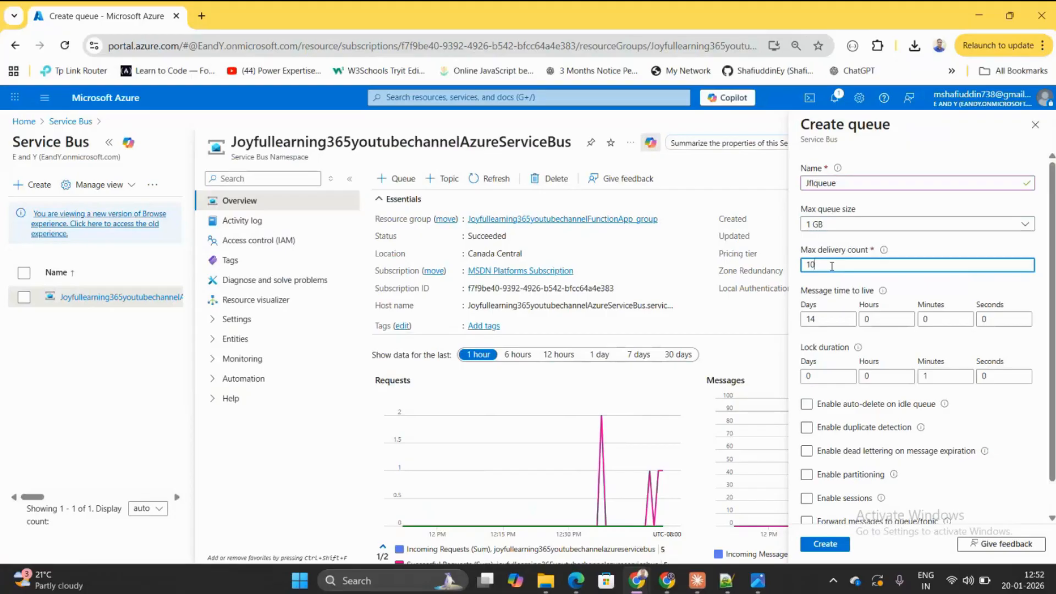
{"action": "left_click_drag", "start_coordinate": [822, 265], "coordinate": [803, 265]}
{"action": "key", "text": "BackSpace"}
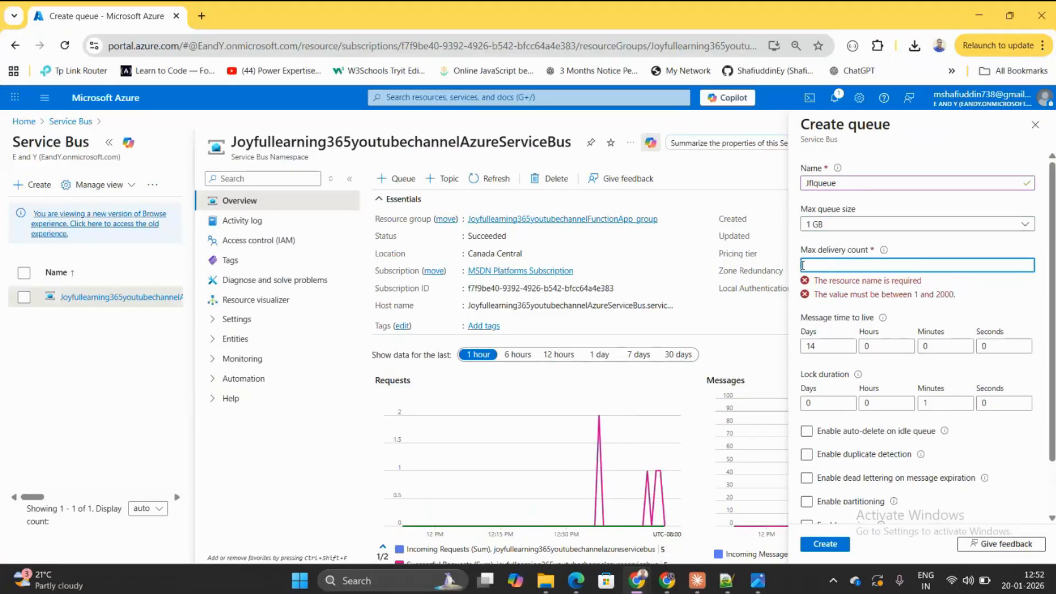
{"action": "type", "text": "10"}
{"action": "left_click", "coordinate": [840, 241]}
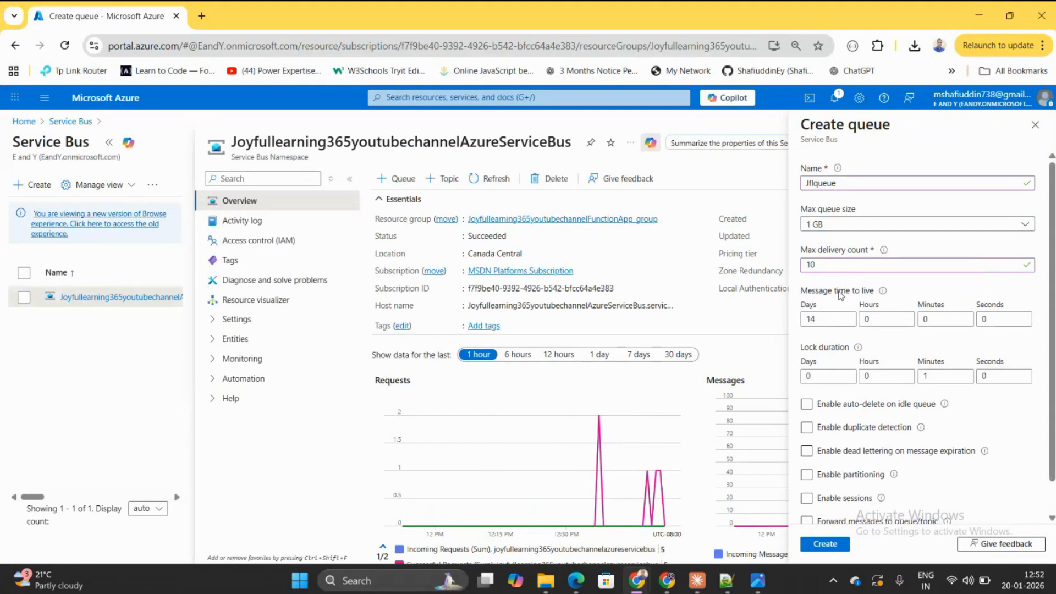
Step: Set the queue's message time to live to 12 days
{"action": "mouse_move", "coordinate": [882, 297]}
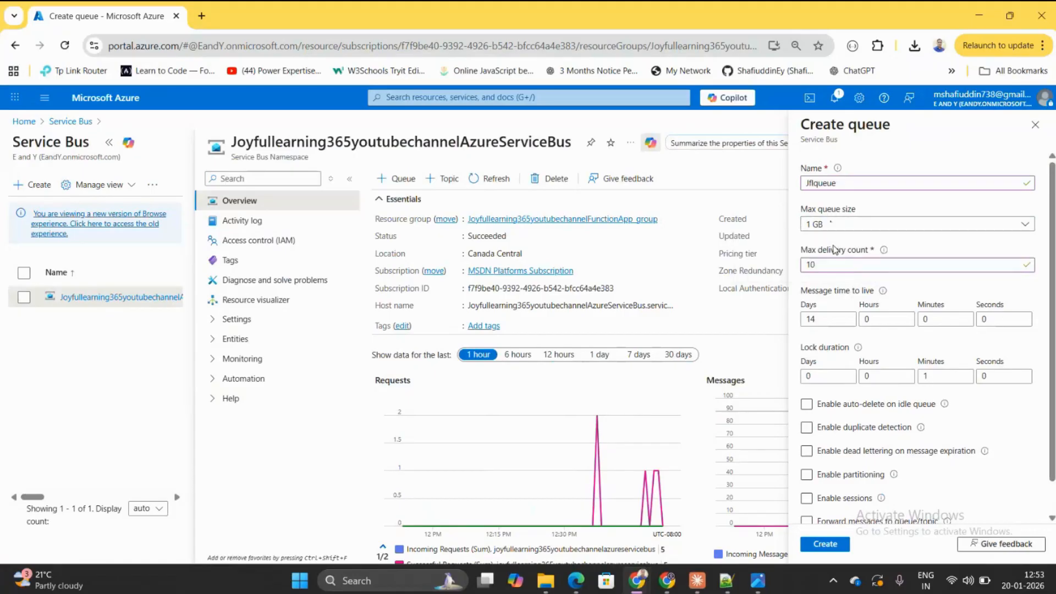
{"action": "left_click", "coordinate": [826, 324]}
{"action": "key", "text": "BackSpace"}
{"action": "key", "text": "BackSpace"}
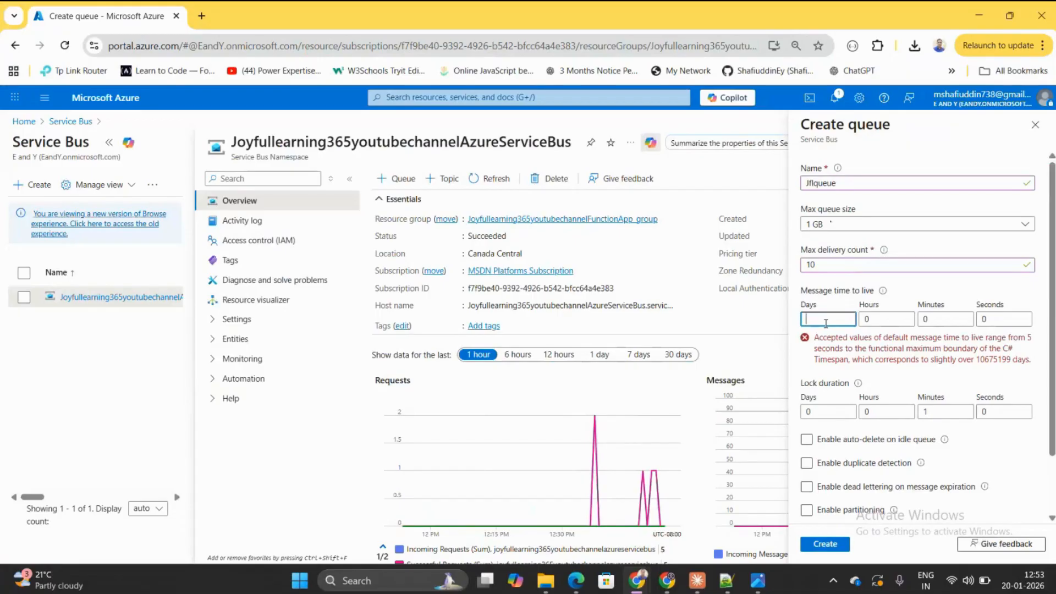
{"action": "type", "text": "1"}
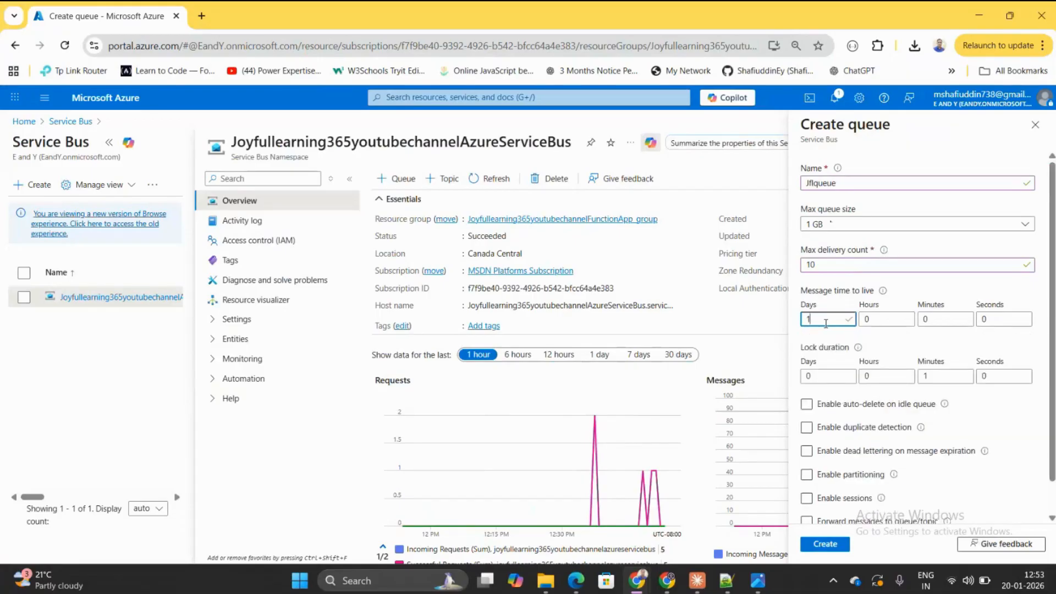
{"action": "key", "text": "BackSpace"}
{"action": "type", "text": "1"}
{"action": "key", "text": "BackSpace"}
{"action": "type", "text": "12"}
{"action": "left_click", "coordinate": [910, 299]}
Step: Set the queue's message lock duration to 2 minutes
{"action": "mouse_move", "coordinate": [859, 349]}
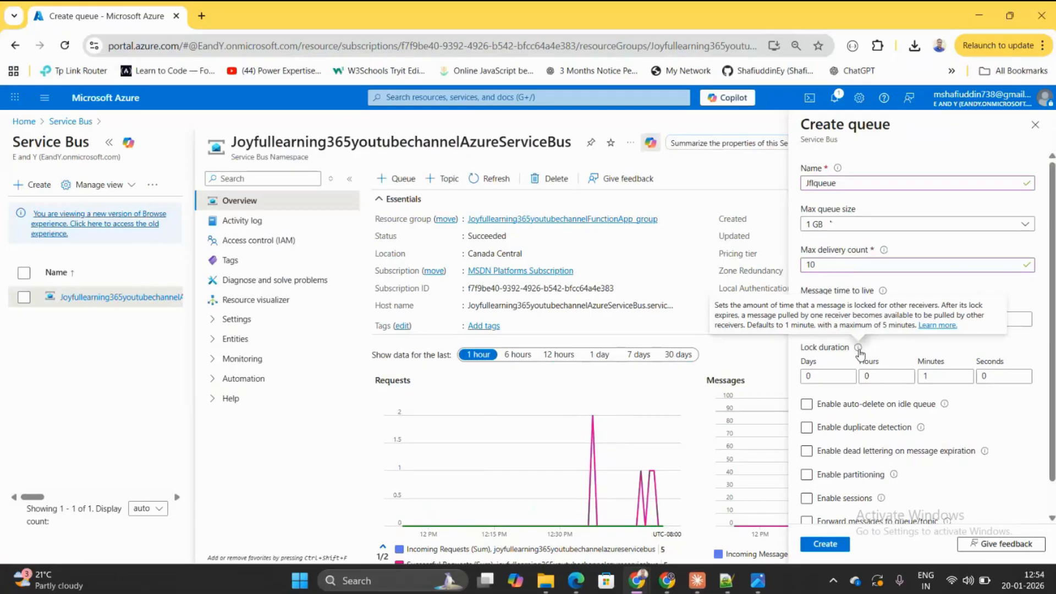
{"action": "left_click", "coordinate": [831, 378]}
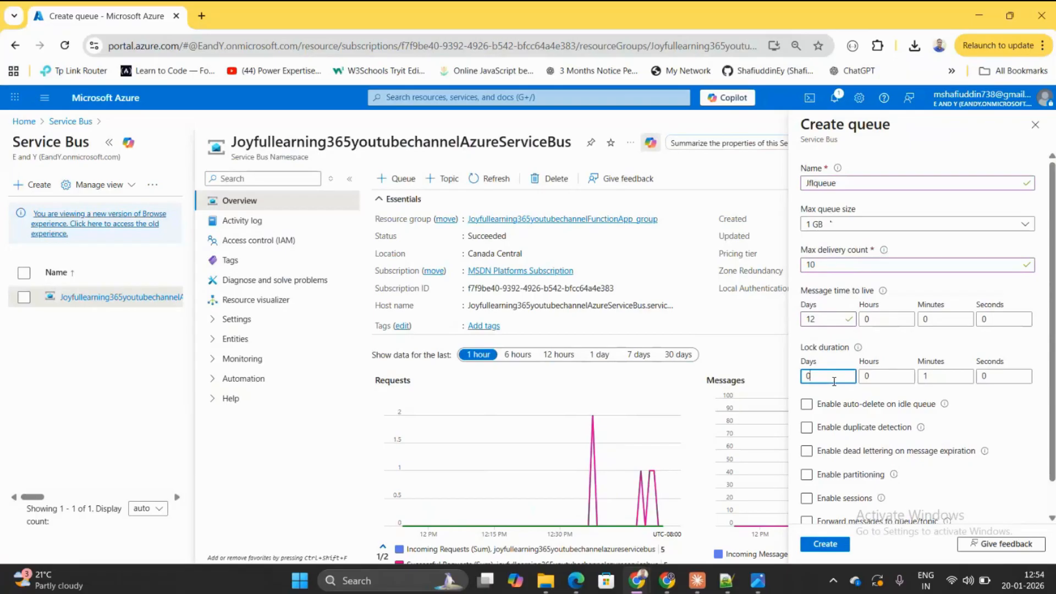
{"action": "left_click", "coordinate": [942, 379]}
{"action": "key", "text": "BackSpace"}
{"action": "type", "text": "2"}
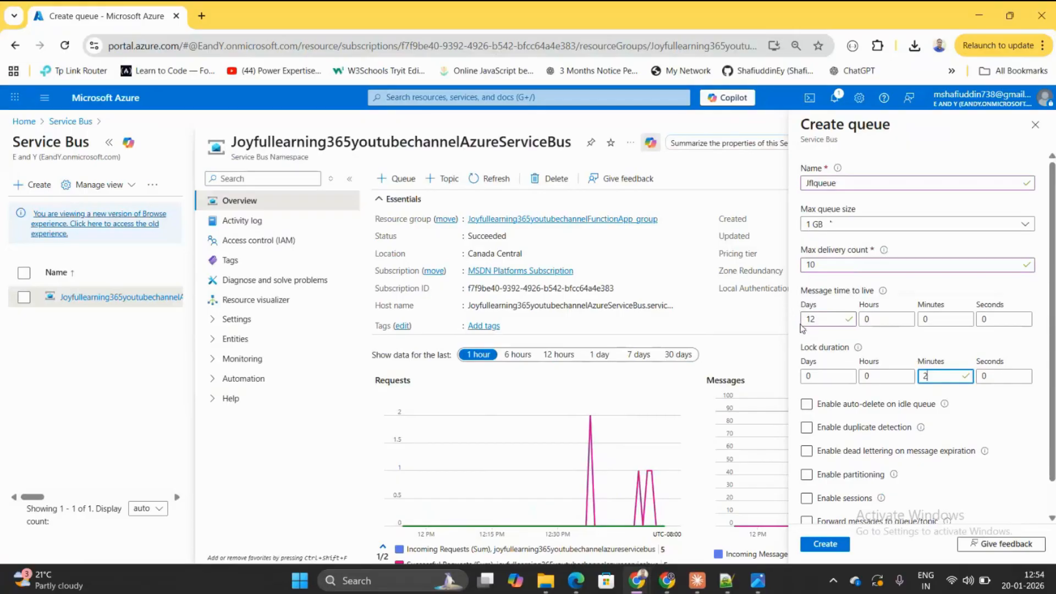
{"action": "scroll", "coordinate": [913, 330], "scroll_direction": "down", "scroll_amount": 1}
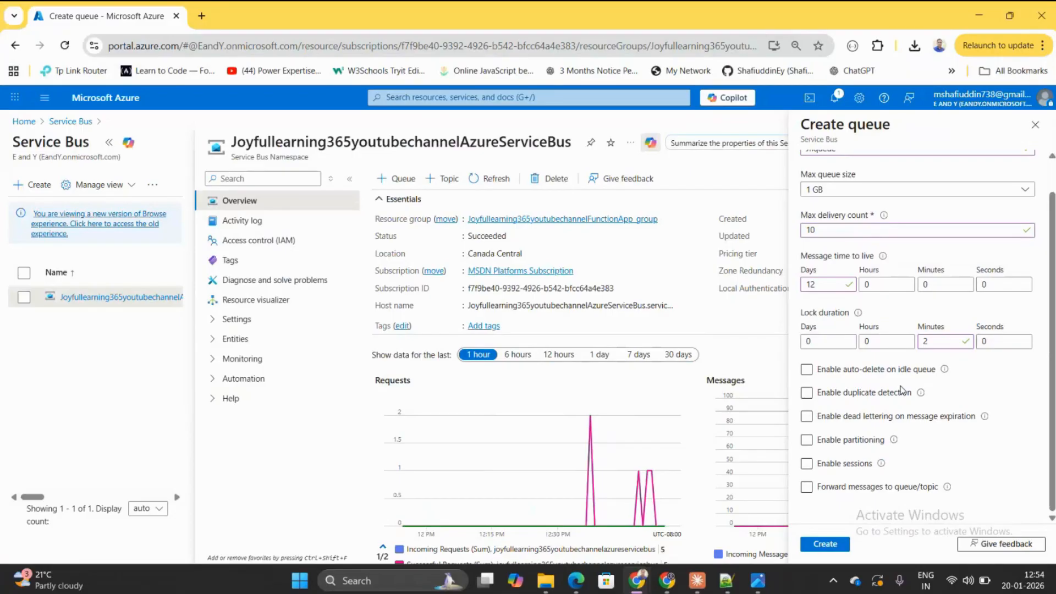
{"action": "left_click", "coordinate": [830, 393]}
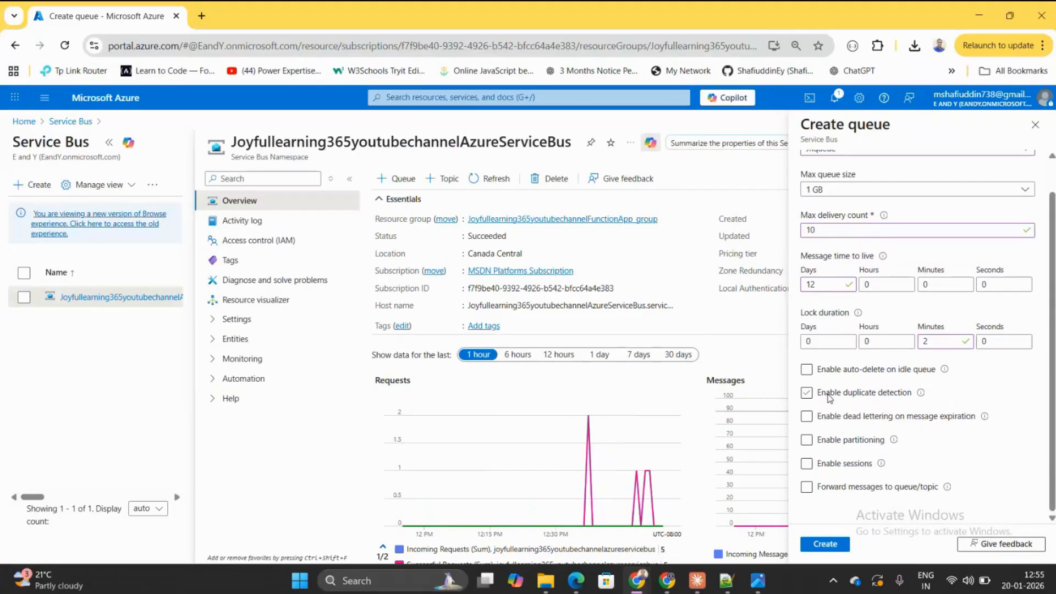
{"action": "left_click", "coordinate": [829, 397]}
Step: Enable auto-delete on idle for the queue, keeping the idle period at 14 days
{"action": "mouse_move", "coordinate": [946, 371]}
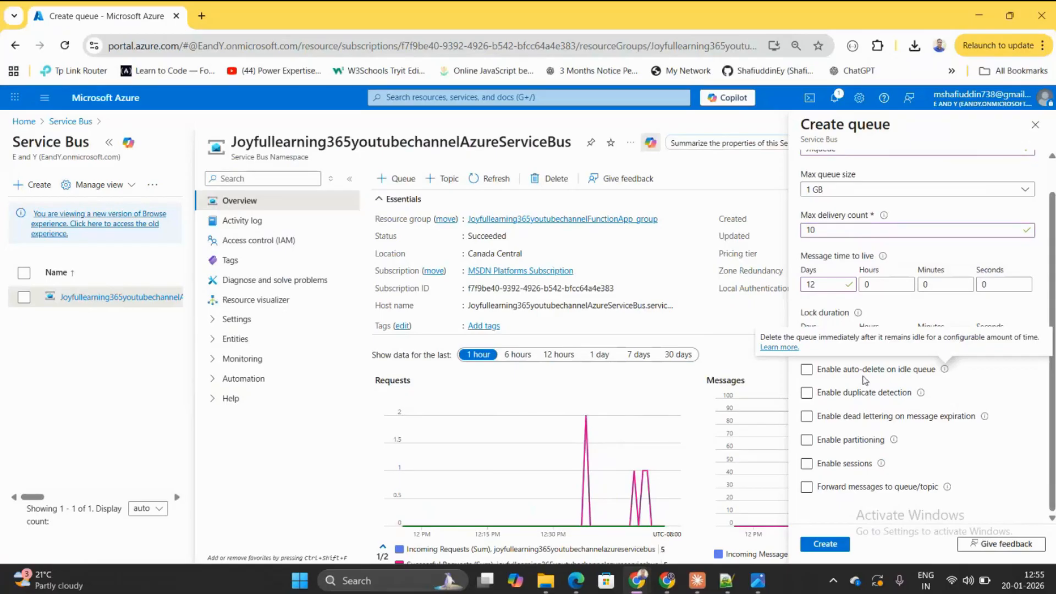
{"action": "left_click", "coordinate": [806, 369]}
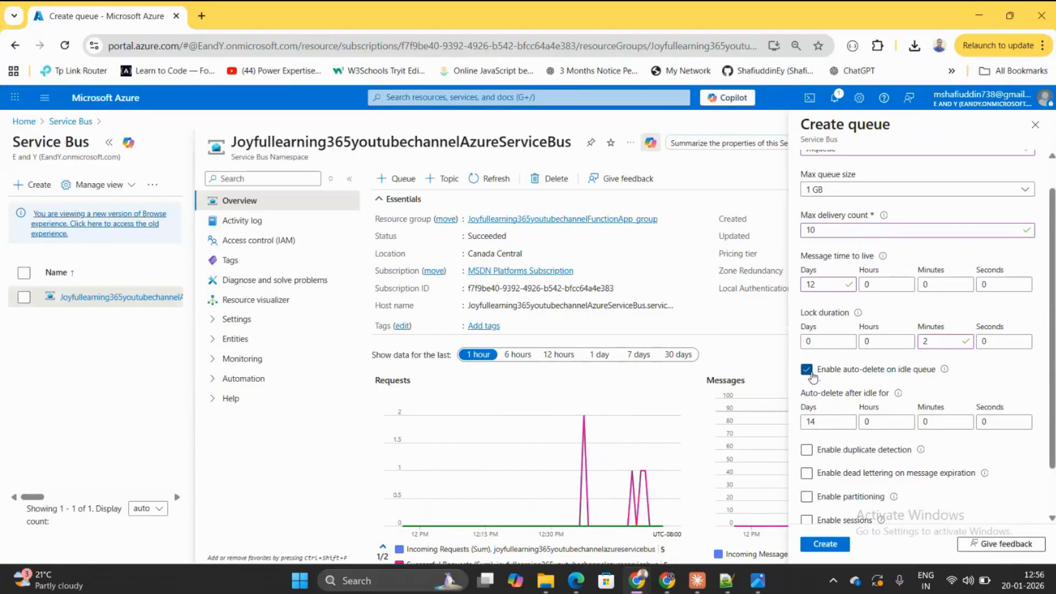
{"action": "left_click", "coordinate": [827, 420]}
{"action": "left_click", "coordinate": [887, 423]}
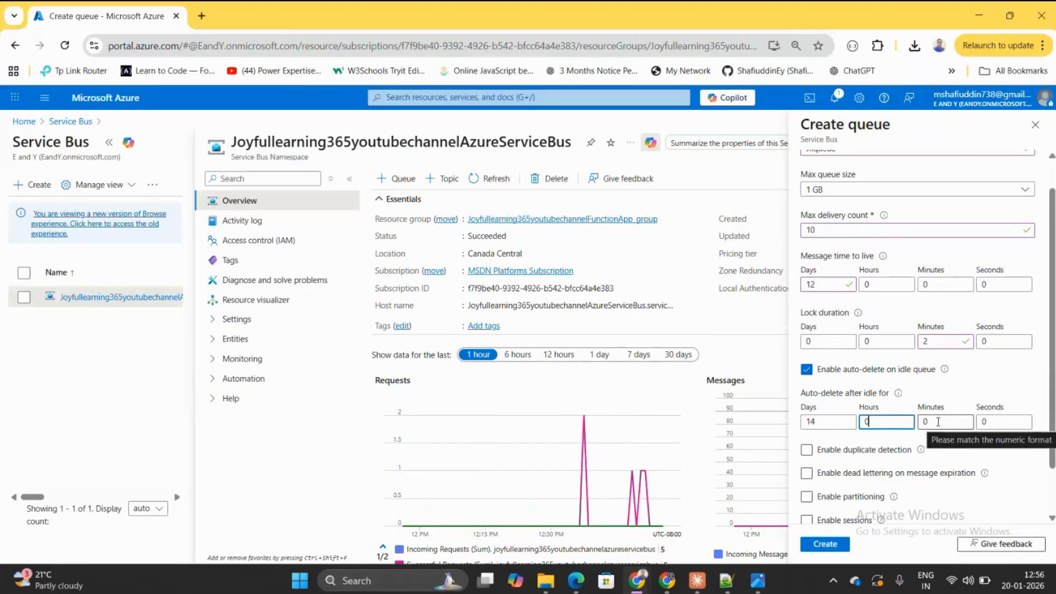
{"action": "left_click_drag", "start_coordinate": [1052, 421], "coordinate": [1051, 464]}
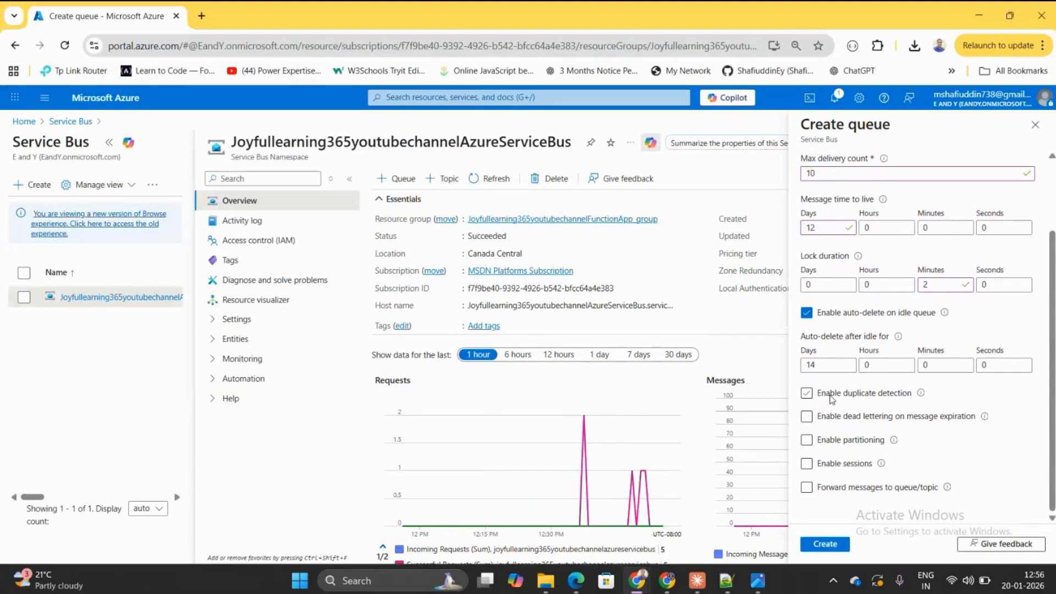
{"action": "left_click", "coordinate": [812, 394]}
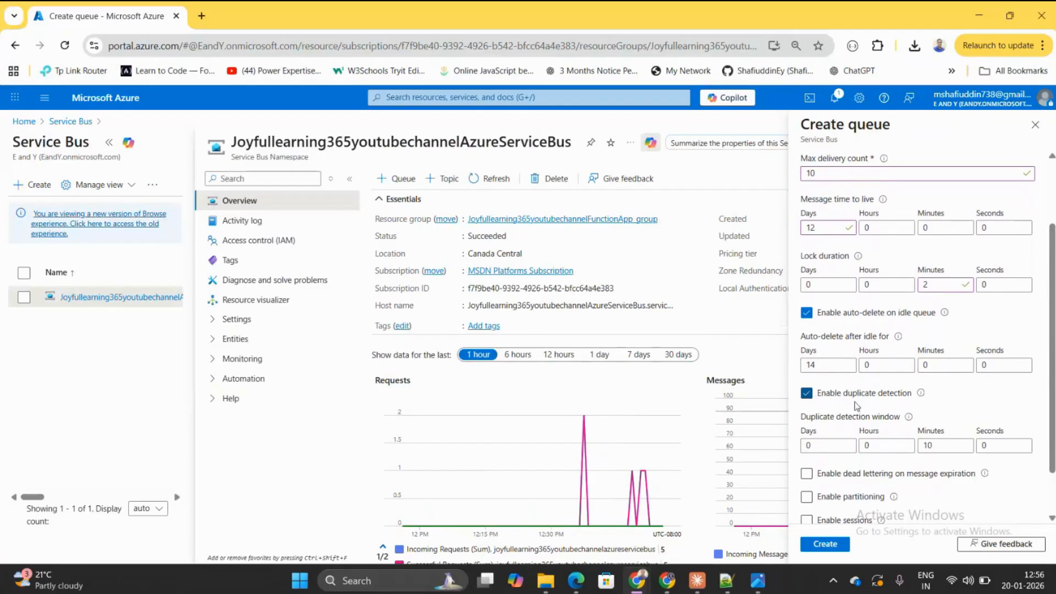
{"action": "mouse_move", "coordinate": [911, 421]}
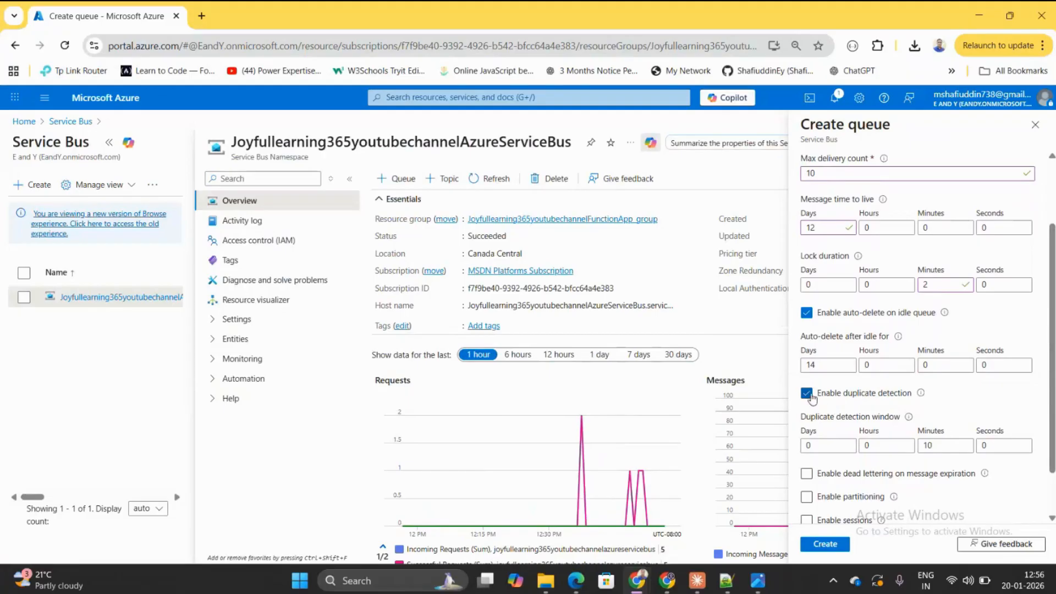
{"action": "left_click", "coordinate": [807, 393]}
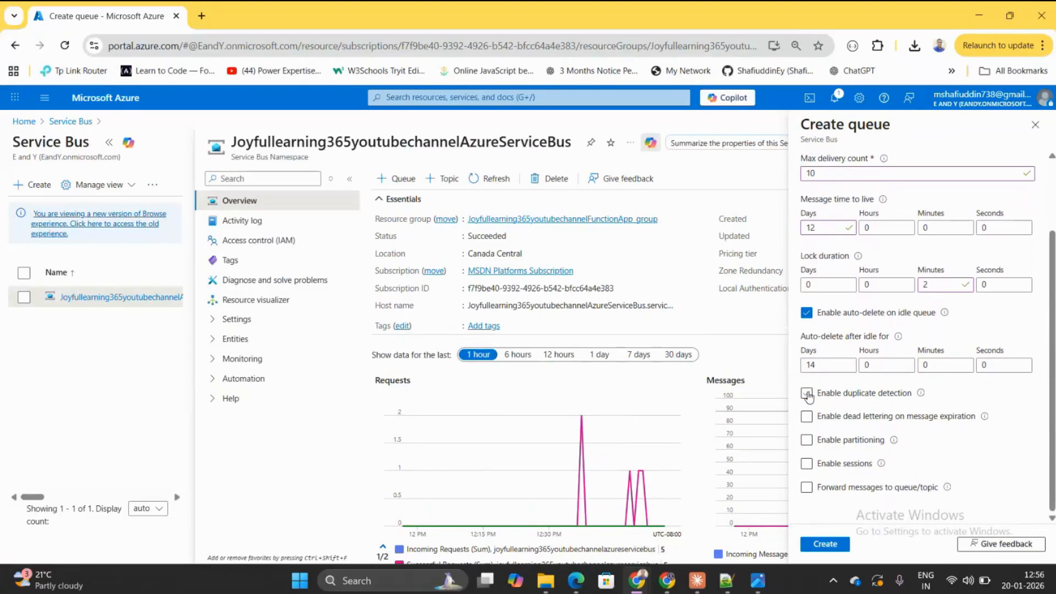
{"action": "left_click", "coordinate": [807, 488]}
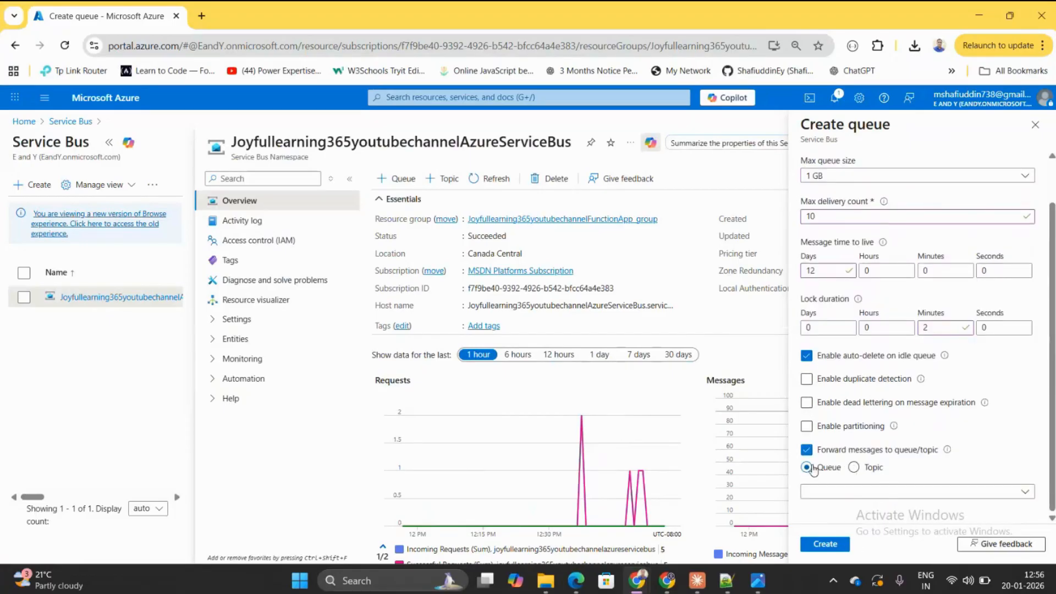
{"action": "left_click", "coordinate": [887, 492]}
{"action": "left_click", "coordinate": [1002, 459]}
{"action": "left_click", "coordinate": [806, 450]}
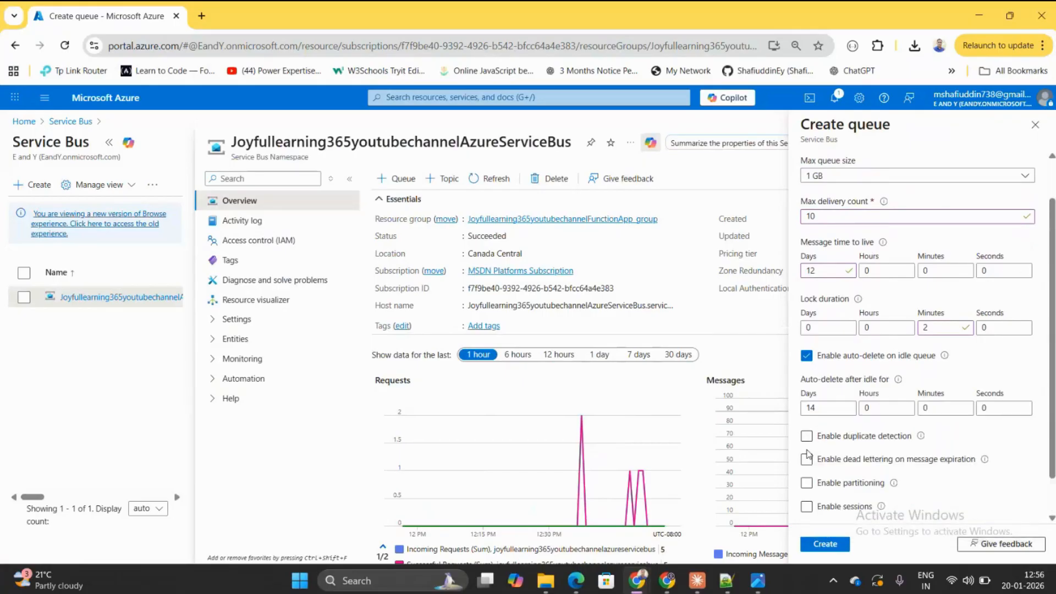
Step: Create the queue with the configured settings and open jflqueue from the Service Bus namespace's queue list
{"action": "scroll", "coordinate": [824, 459], "scroll_direction": "down", "scroll_amount": 1}
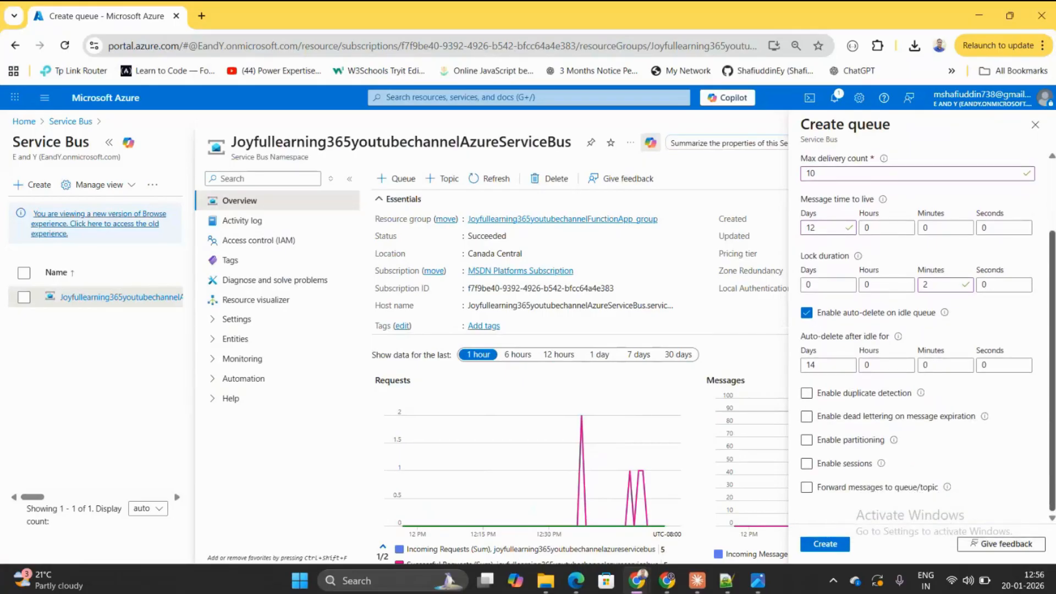
{"action": "left_click", "coordinate": [830, 550]}
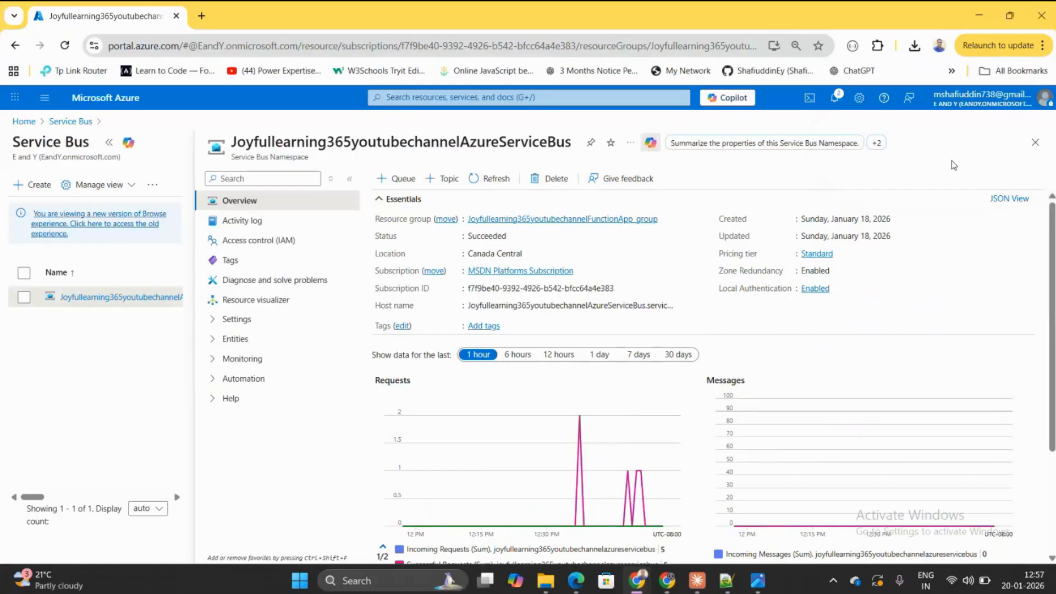
{"action": "left_click", "coordinate": [106, 303]}
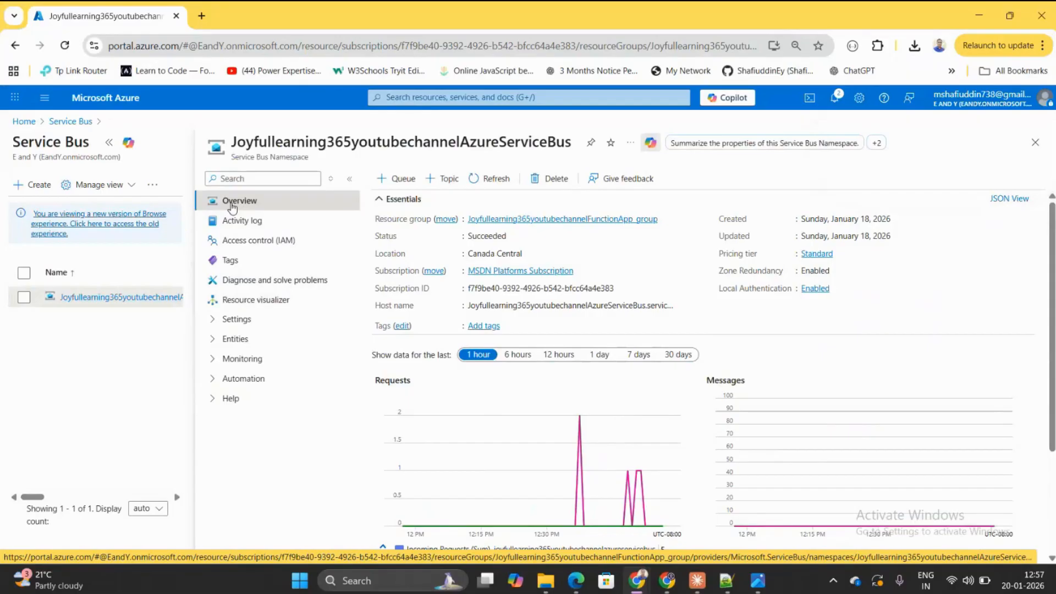
{"action": "left_click_drag", "start_coordinate": [831, 291], "coordinate": [1053, 405]}
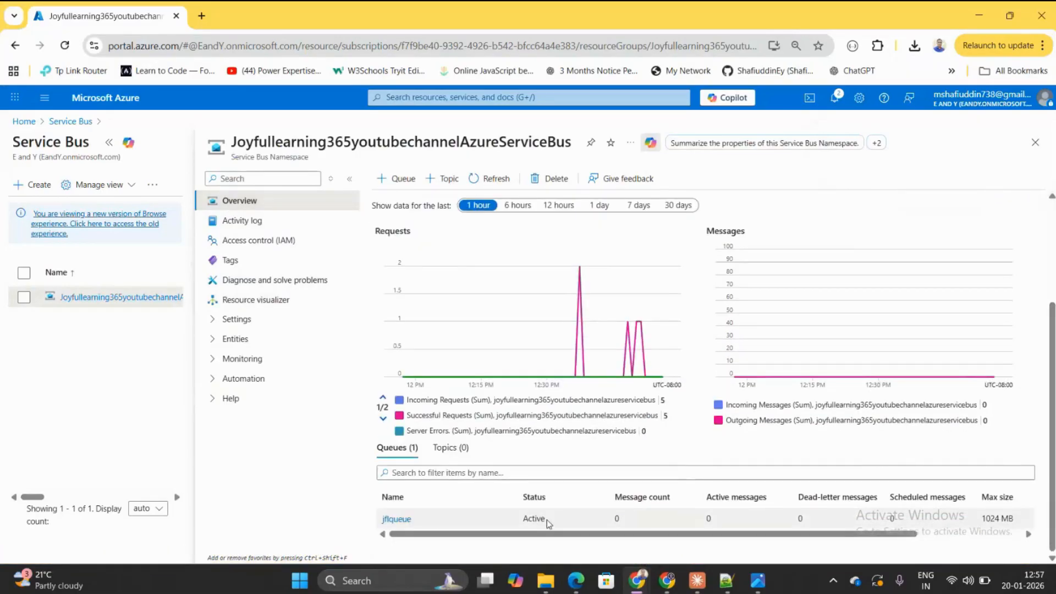
{"action": "left_click", "coordinate": [397, 519]}
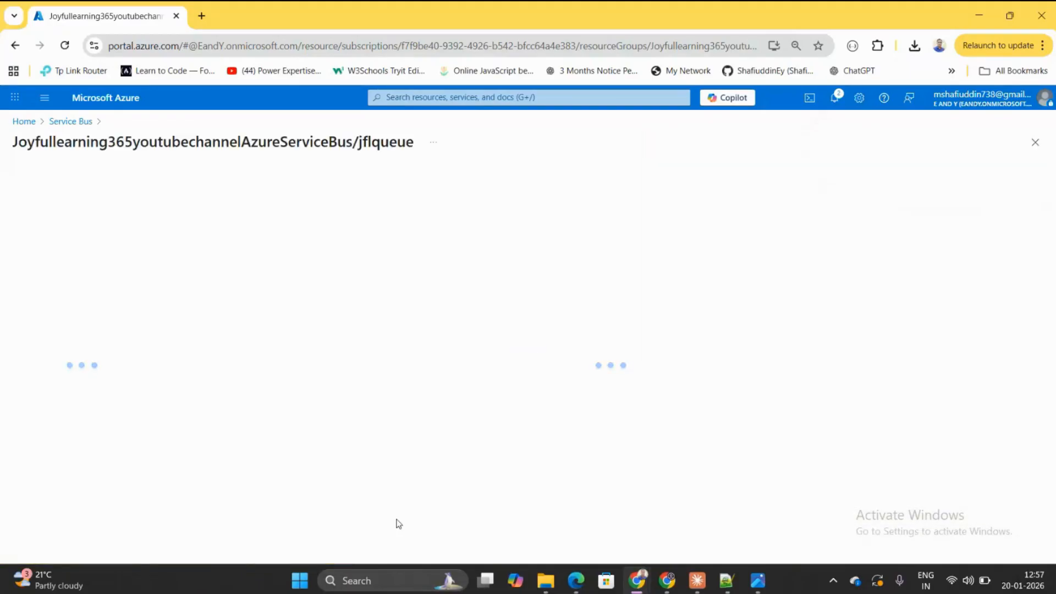